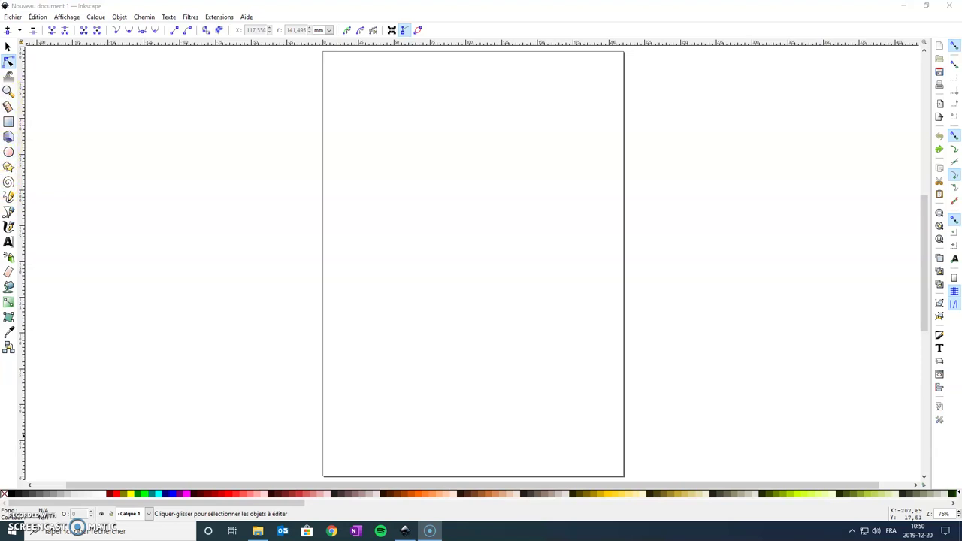
# Step: Draw a straight diagonal freehand line with the Pencil tool across the upper-left page
pyautogui.click(9, 197)
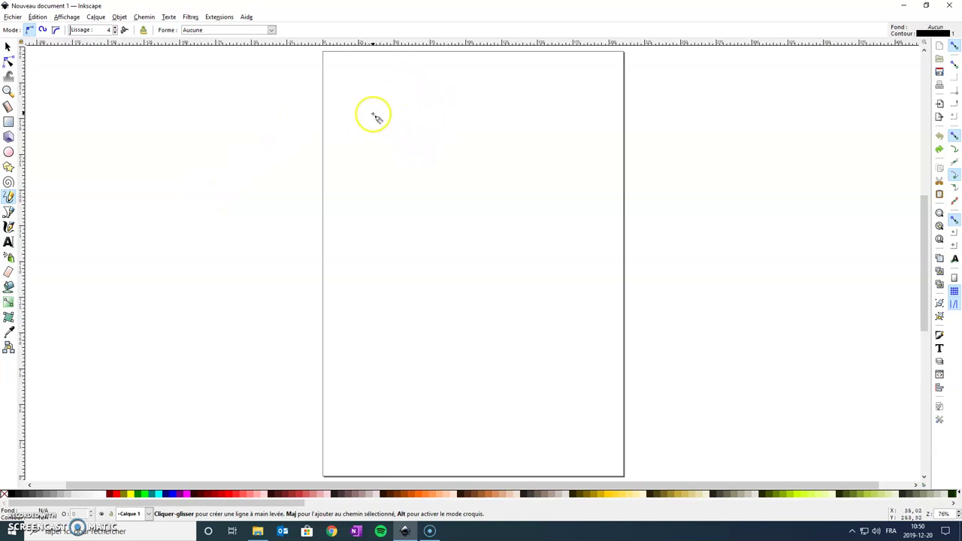
pyautogui.moveTo(384, 112); pyautogui.dragTo(490, 177)
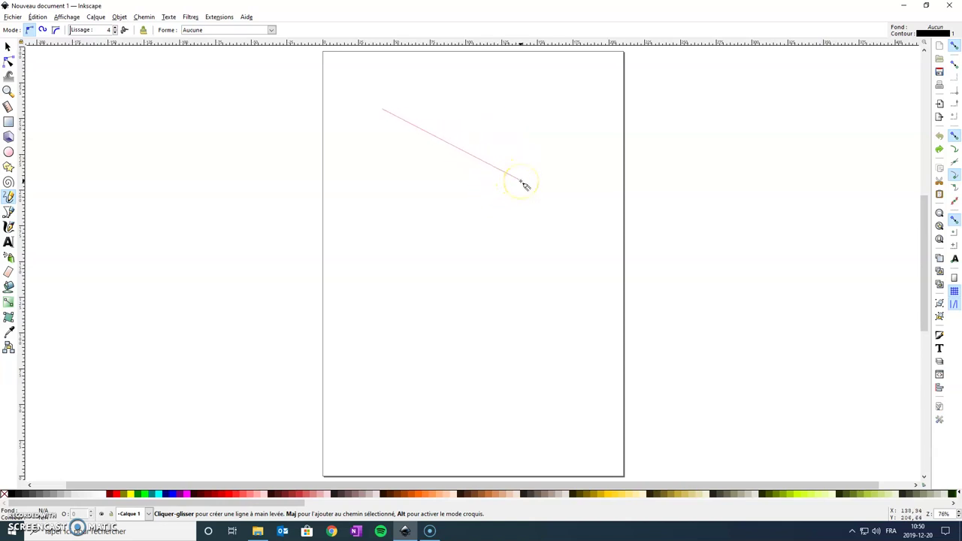
pyautogui.click(521, 181)
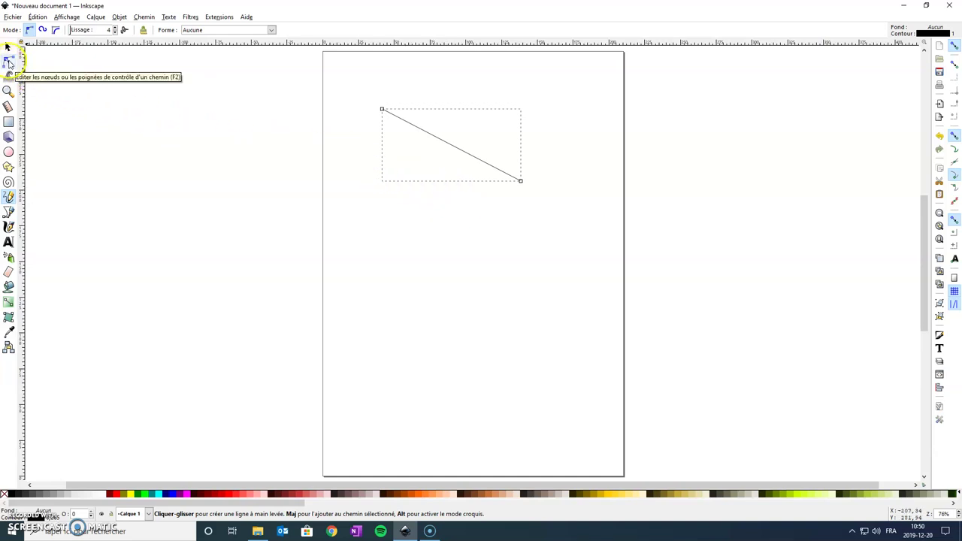
# Step: Bend the diagonal line into an S-shaped curve that flattens at its lower end
pyautogui.click(9, 62)
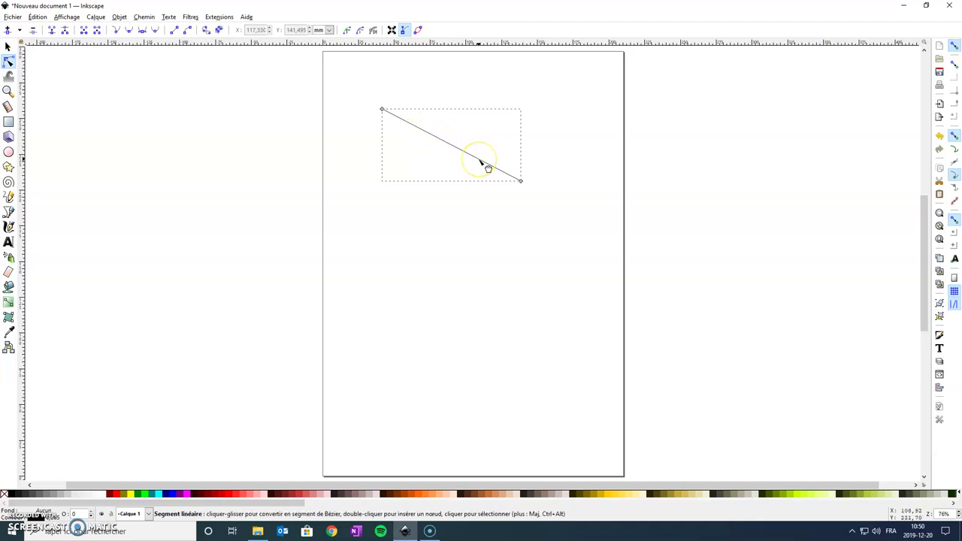
pyautogui.moveTo(478, 160); pyautogui.dragTo(463, 180)
pyautogui.click(416, 140)
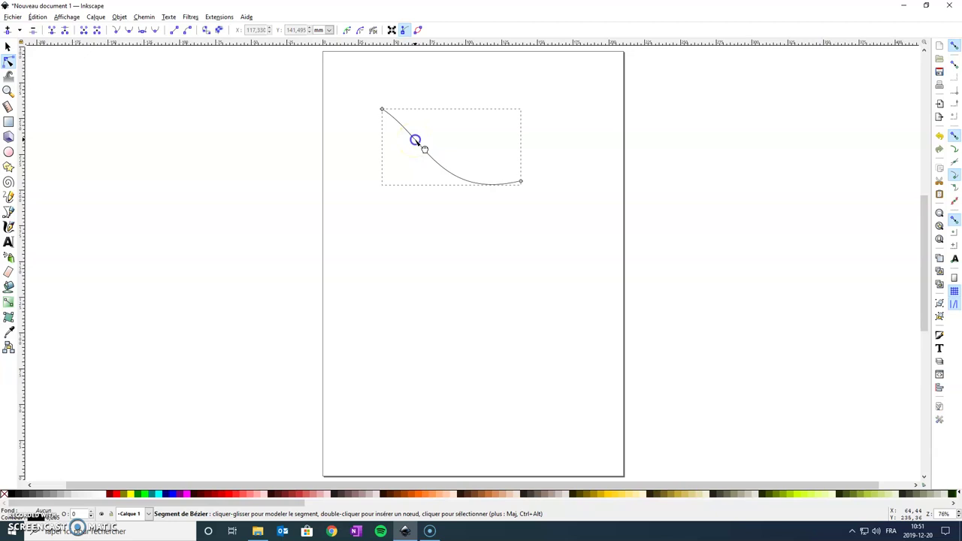
pyautogui.moveTo(417, 141)
pyautogui.mouseDown()
pyautogui.moveTo(441, 131)
pyautogui.moveTo(401, 120)
pyautogui.mouseUp()
pyautogui.click(406, 113)
pyautogui.click(489, 180)
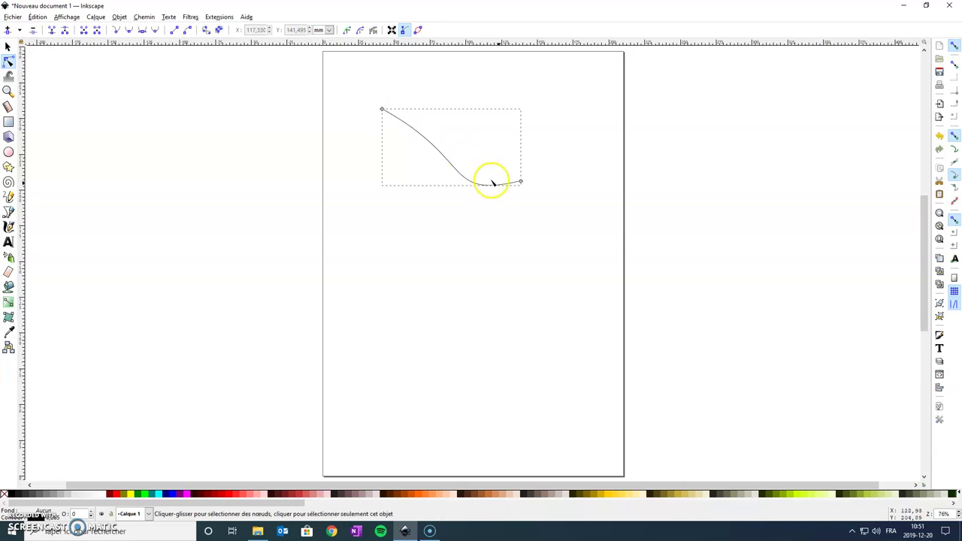
pyautogui.moveTo(514, 193)
pyautogui.mouseDown()
pyautogui.moveTo(434, 153)
pyautogui.moveTo(439, 147)
pyautogui.mouseUp()
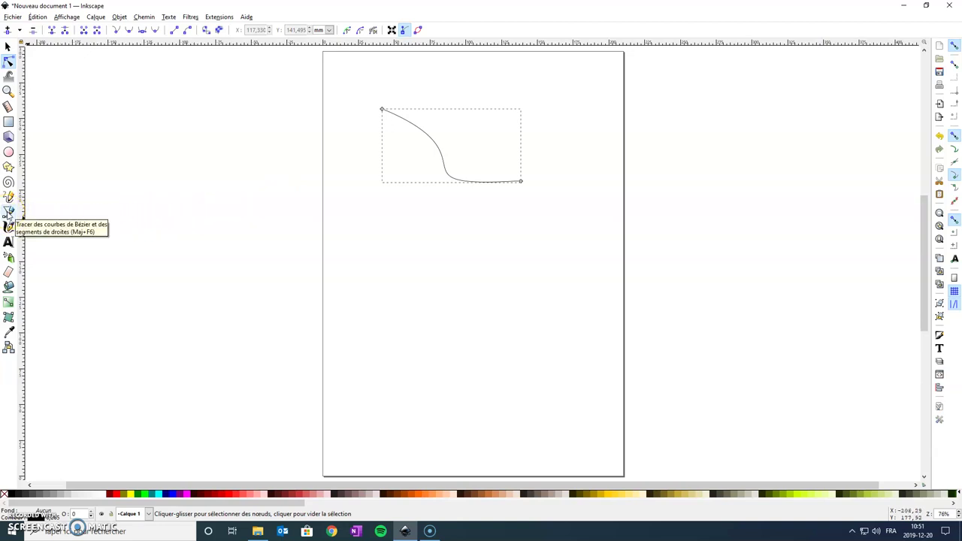
# Step: Place five points with the Bézier tool to lay four straight segments below the curve
pyautogui.click(9, 212)
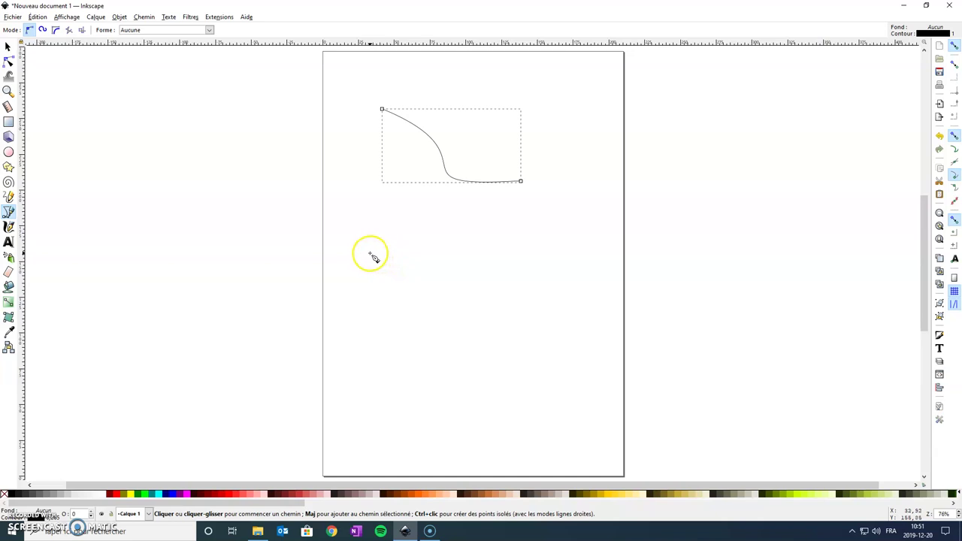
pyautogui.click(370, 254)
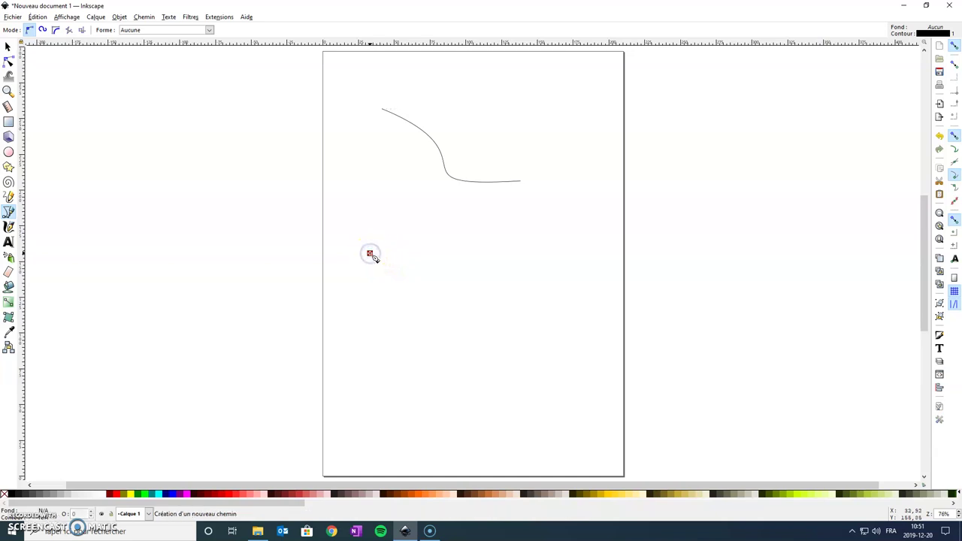
pyautogui.click(462, 222)
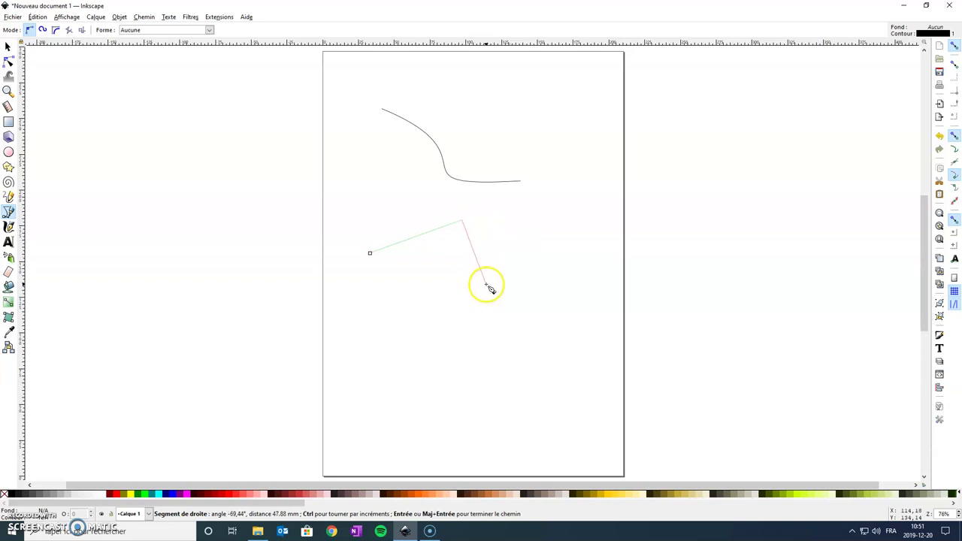
pyautogui.click(483, 295)
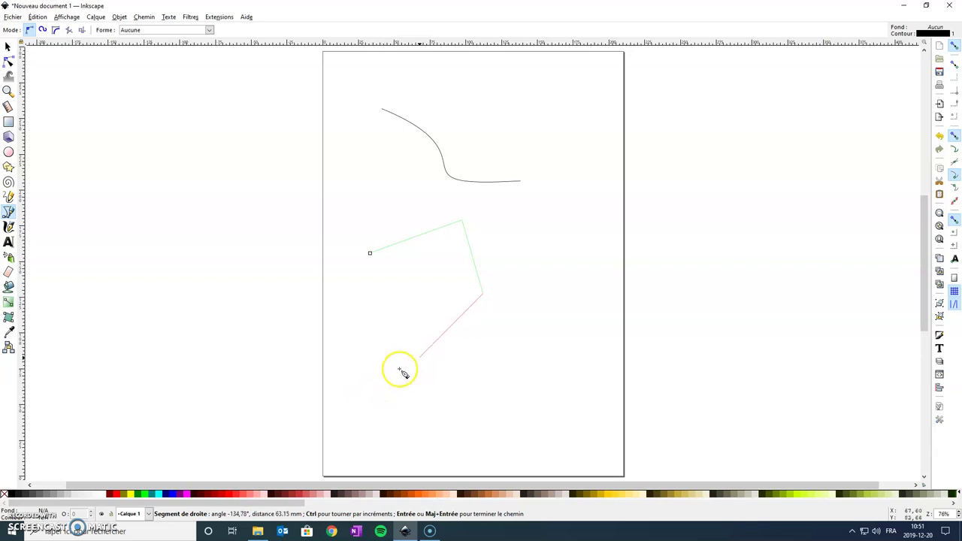
pyautogui.click(443, 352)
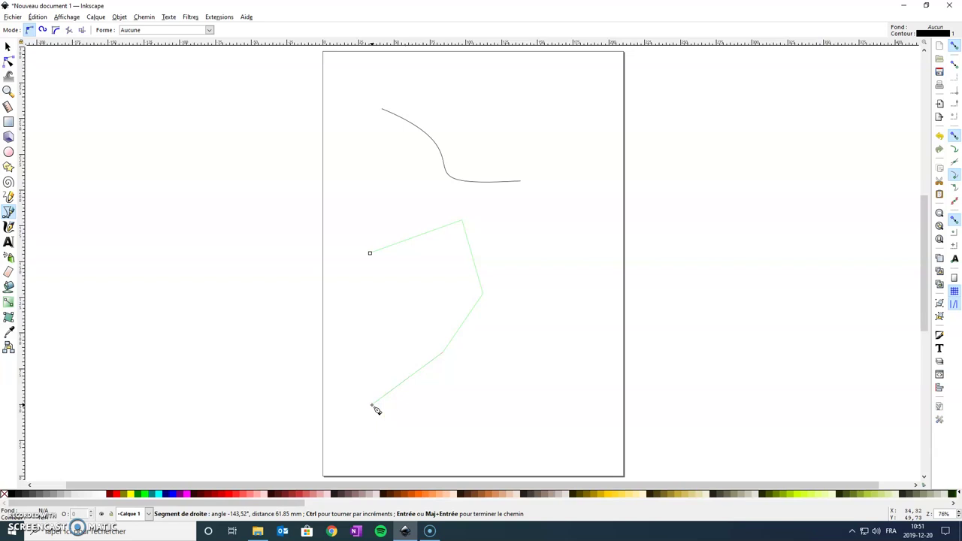
pyautogui.click(372, 404)
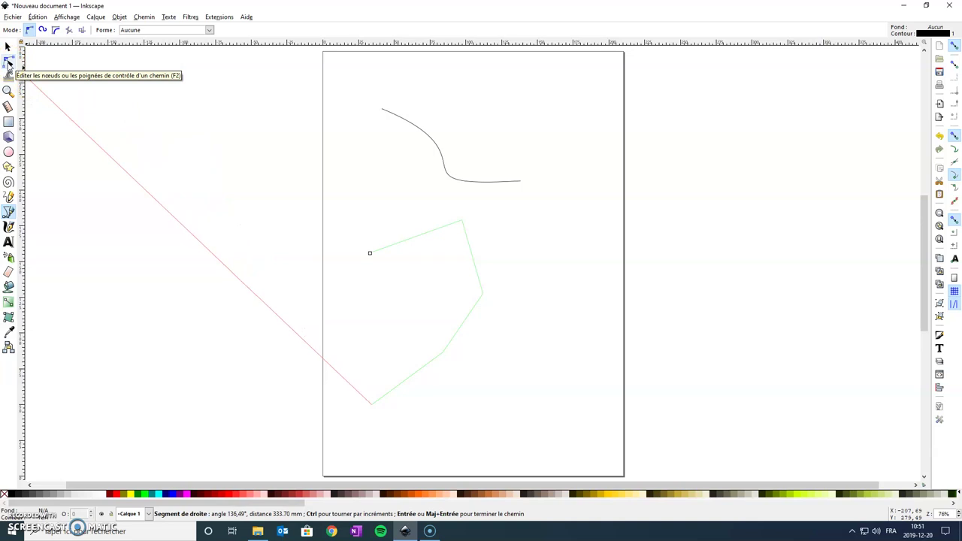
# Step: Curve the path's right and top segments into a half-heart, then move it right
pyautogui.click(8, 62)
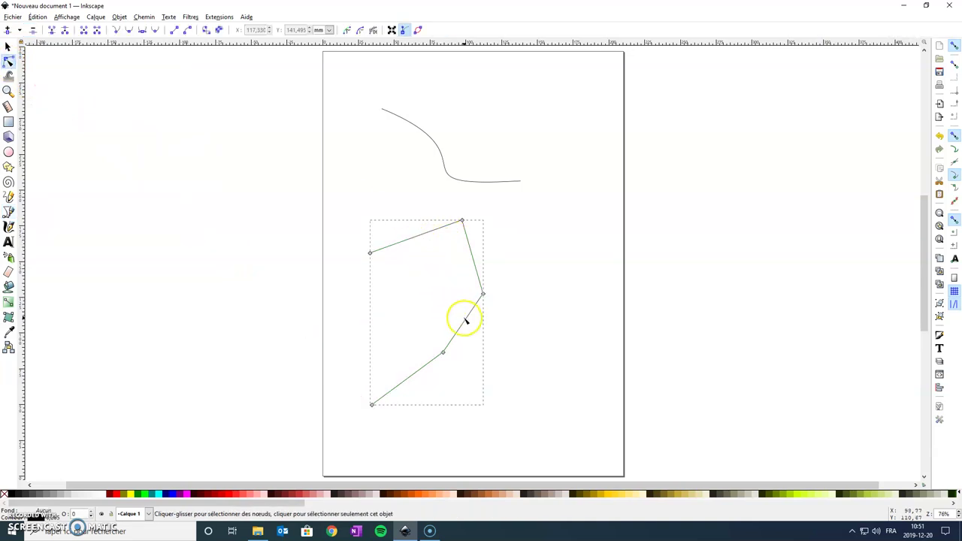
pyautogui.moveTo(466, 329); pyautogui.dragTo(481, 261)
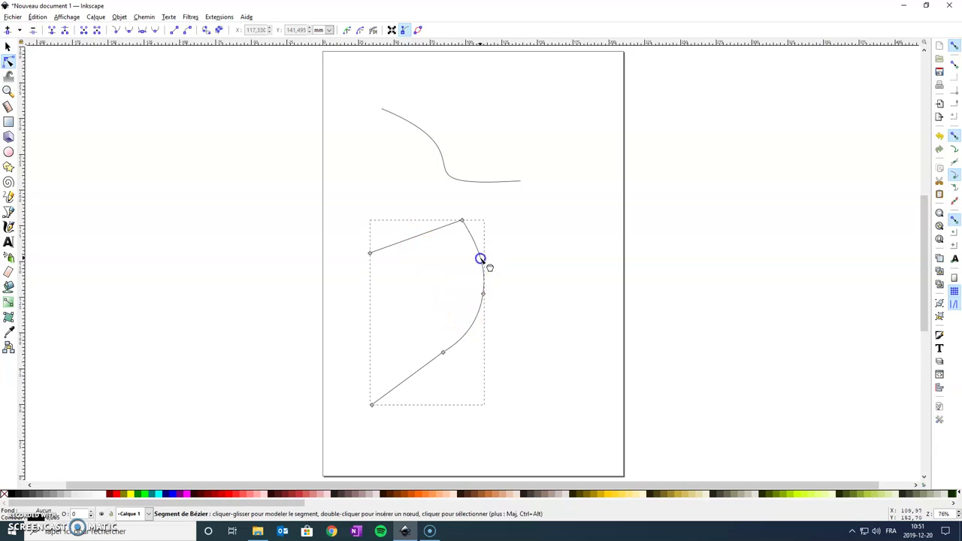
pyautogui.moveTo(421, 237); pyautogui.dragTo(394, 221)
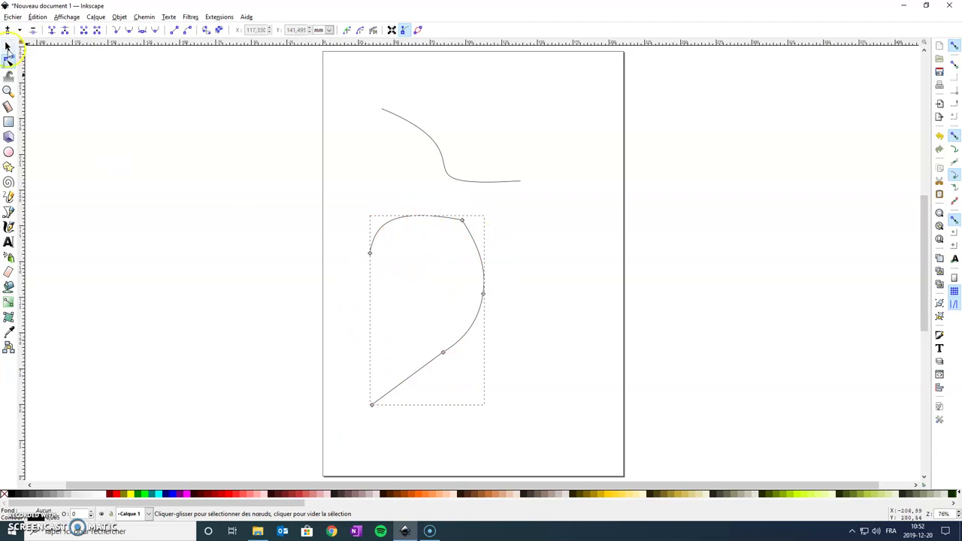
pyautogui.click(8, 47)
pyautogui.moveTo(402, 221); pyautogui.dragTo(509, 235)
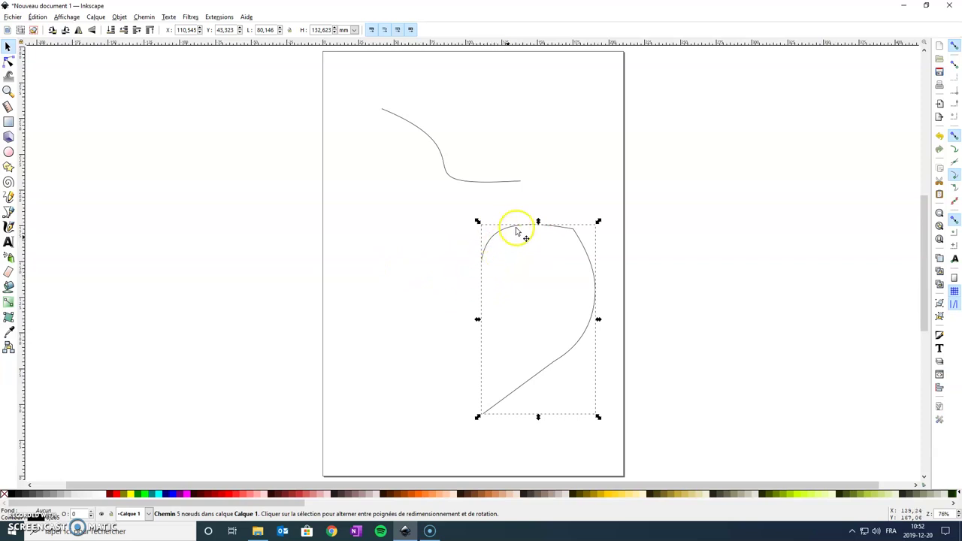
# Step: Paste a copy of the half-heart, move it left, and flip it horizontally
pyautogui.press('ctrl')
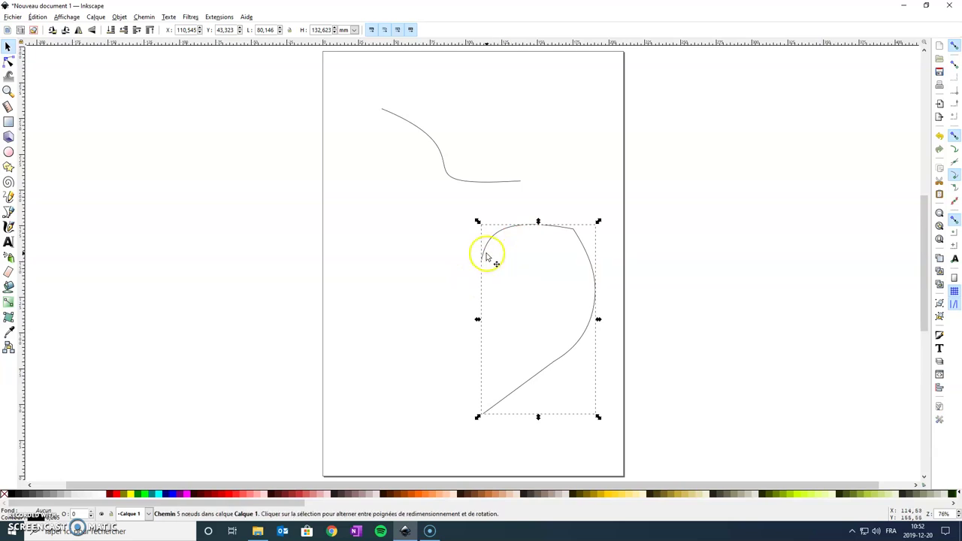
pyautogui.hotkey('ctrl', 'v')
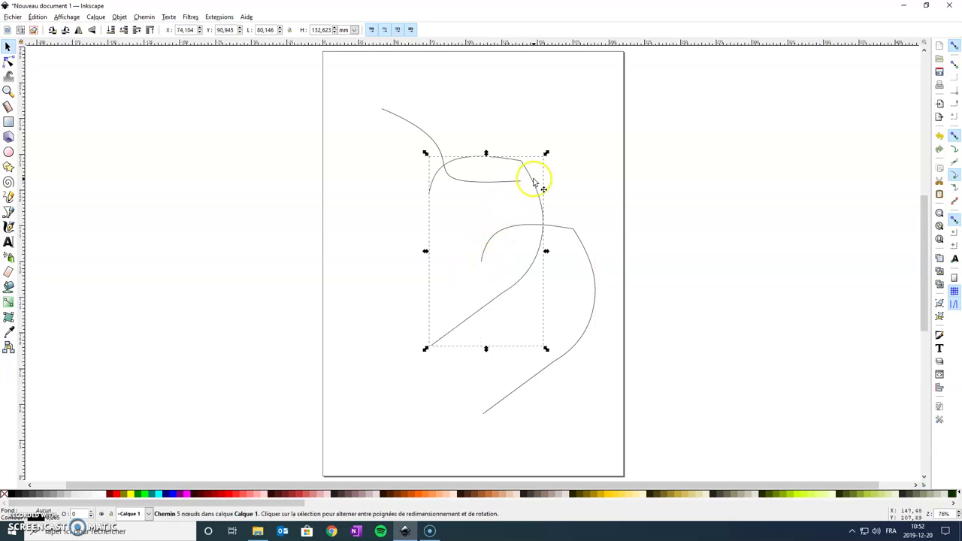
pyautogui.moveTo(536, 188); pyautogui.dragTo(463, 260)
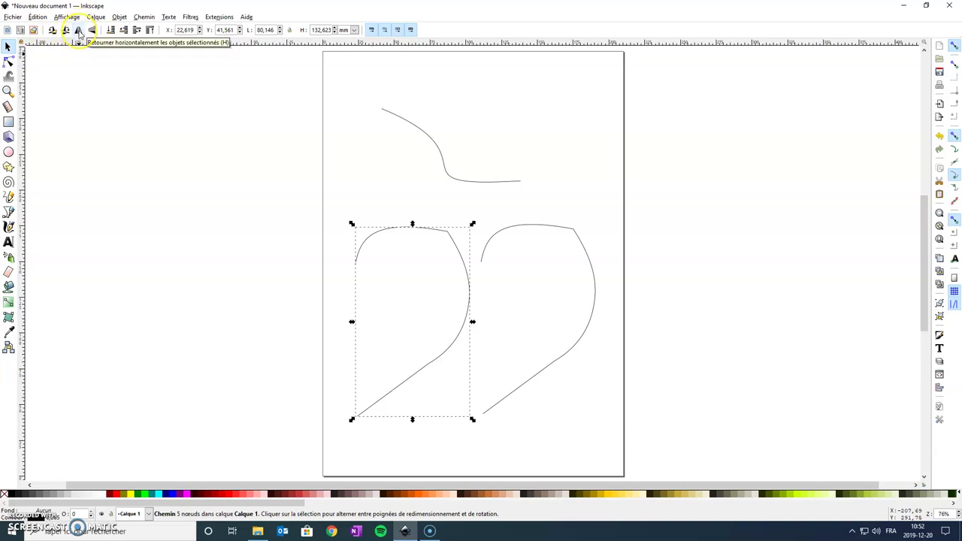
pyautogui.click(79, 30)
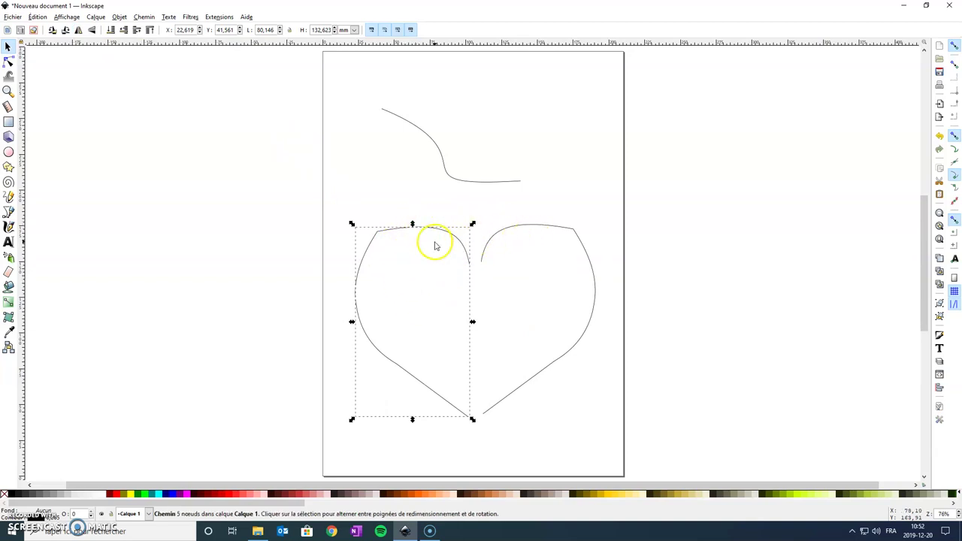
pyautogui.click(499, 336)
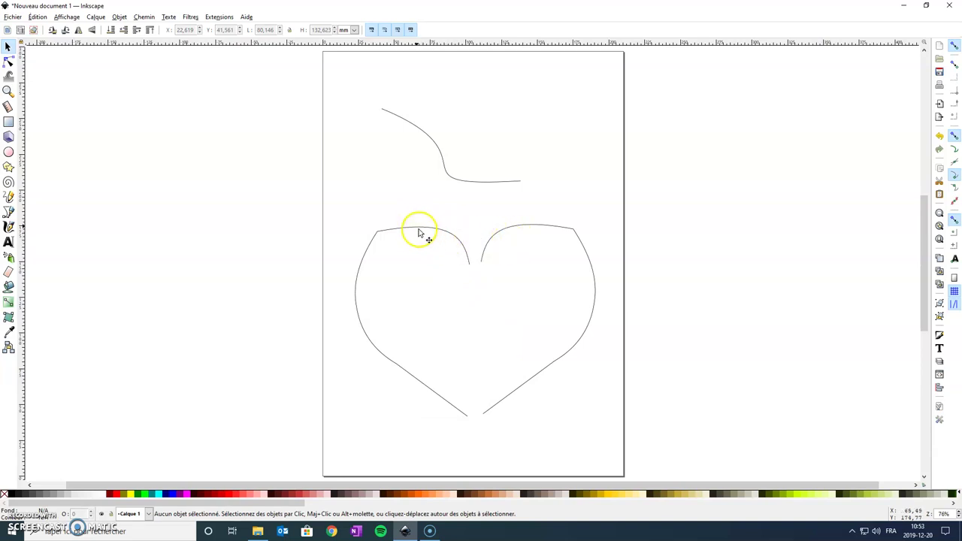
# Step: Select the left and right heart halves and group them with Object > Group
pyautogui.moveTo(341, 202)
pyautogui.mouseDown()
pyautogui.moveTo(528, 328)
pyautogui.moveTo(608, 455)
pyautogui.mouseUp()
pyautogui.click(391, 198)
pyautogui.click(386, 232)
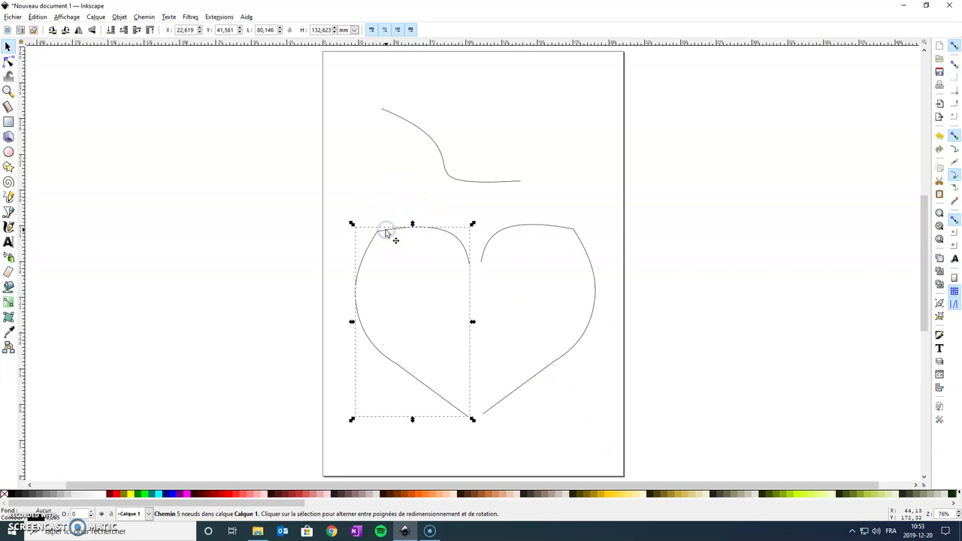
pyautogui.press('shift')
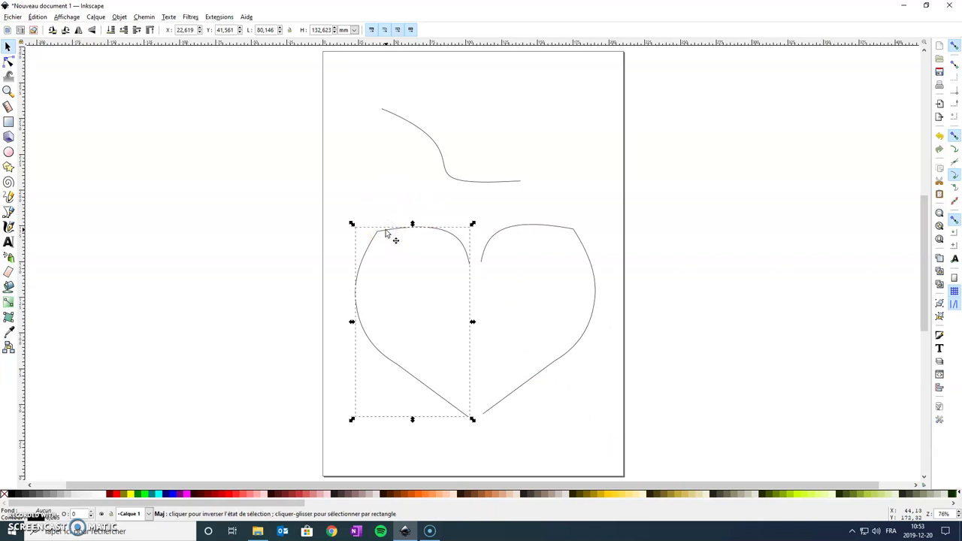
pyautogui.keyDown('shift'); pyautogui.click(535, 228); pyautogui.keyUp('shift')
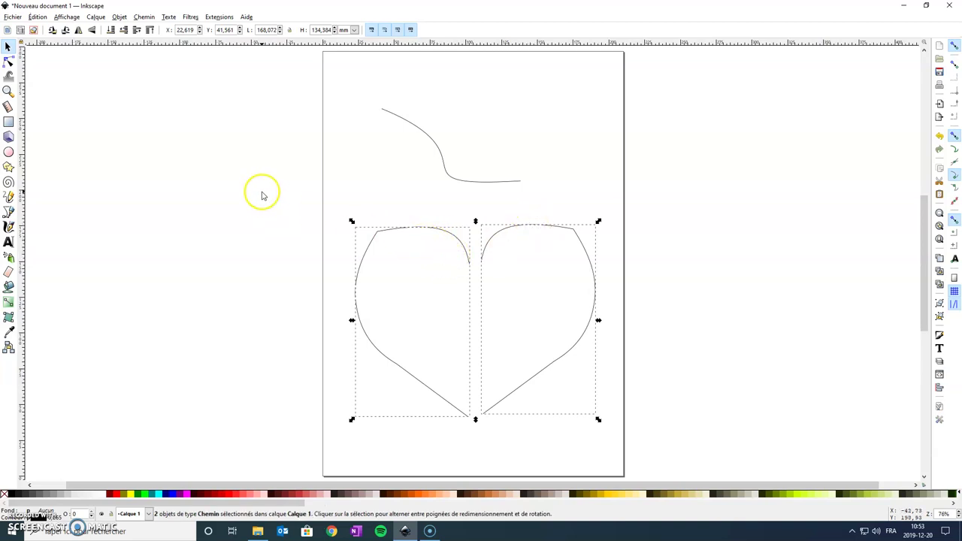
pyautogui.click(120, 18)
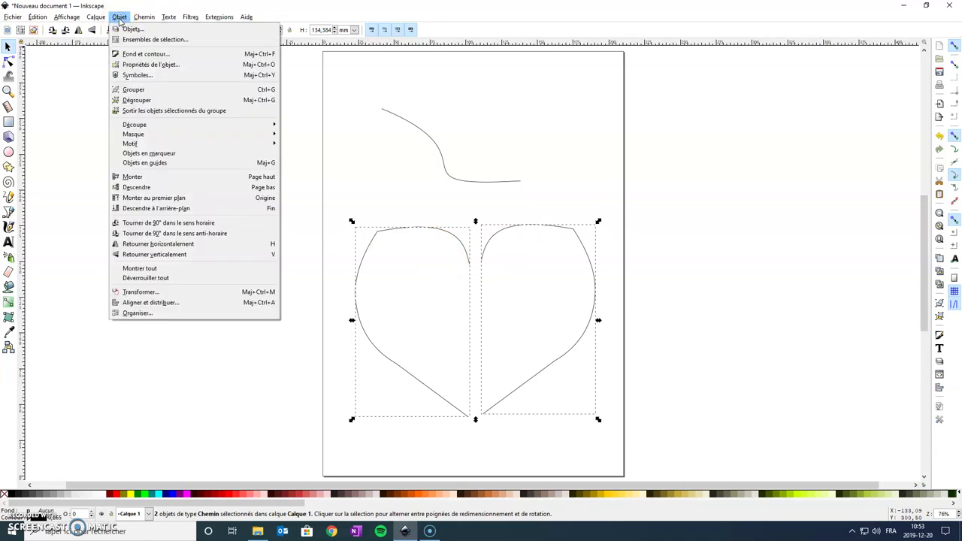
pyautogui.click(134, 91)
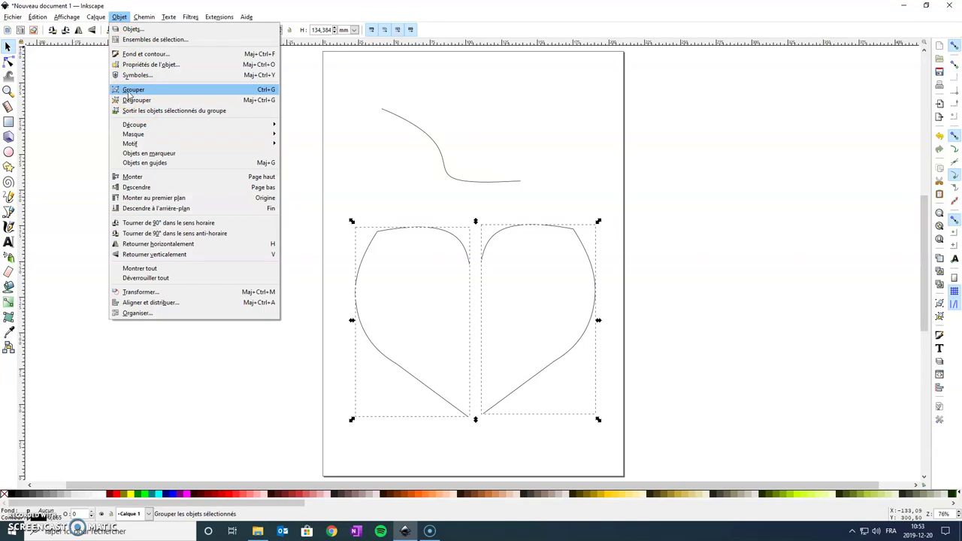
pyautogui.click(129, 92)
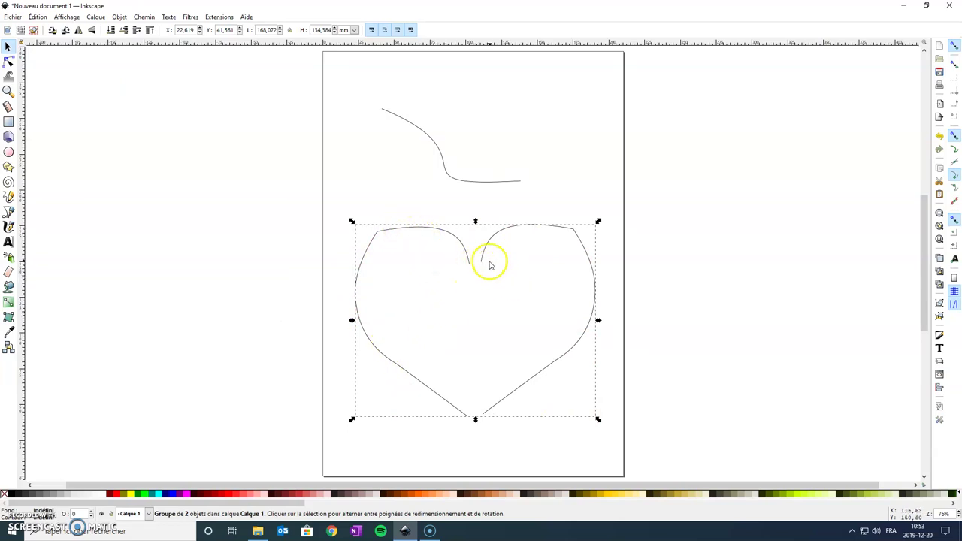
pyautogui.click(413, 185)
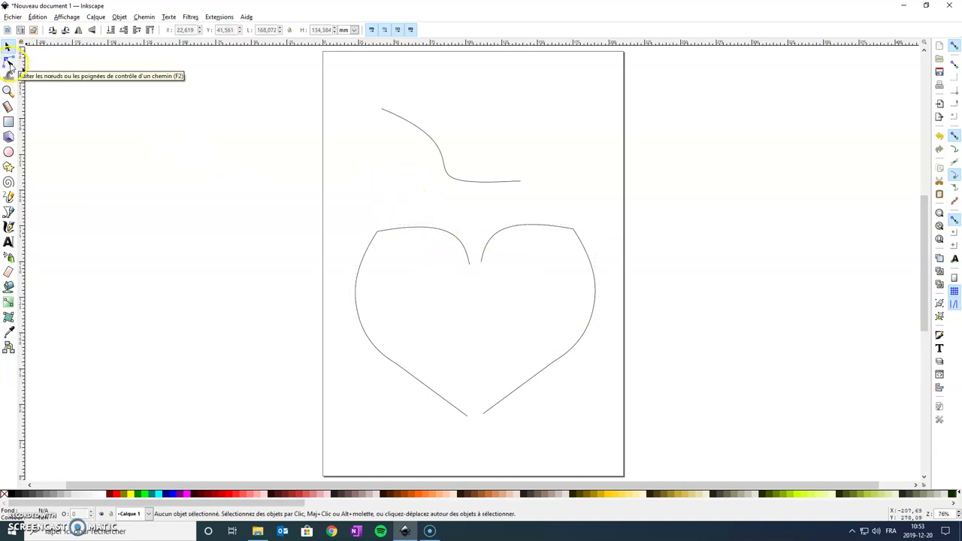
# Step: Join the two halves' top end nodes into one node at the heart's top centre
pyautogui.click(9, 63)
pyautogui.click(468, 262)
pyautogui.click(469, 267)
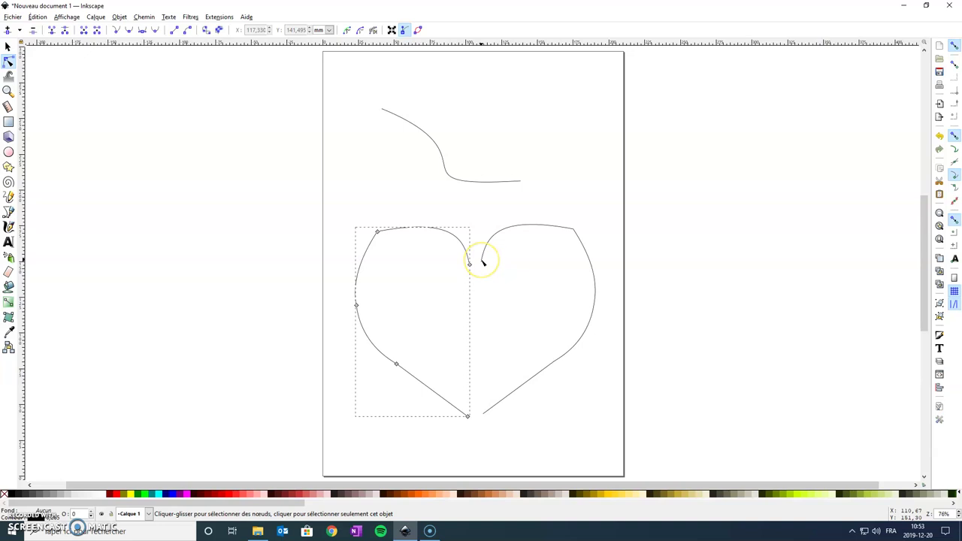
pyautogui.keyDown('shift'); pyautogui.click(483, 264); pyautogui.keyUp('shift')
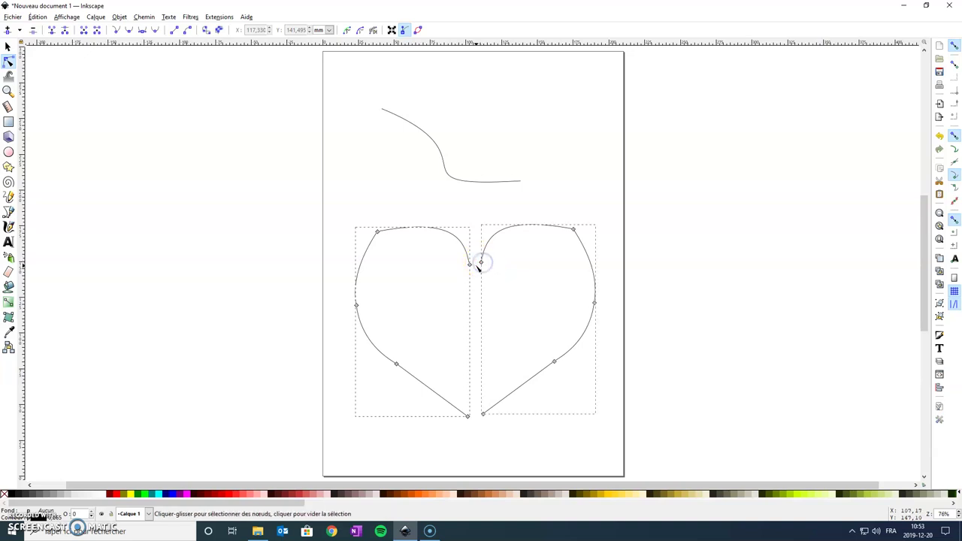
pyautogui.click(470, 265)
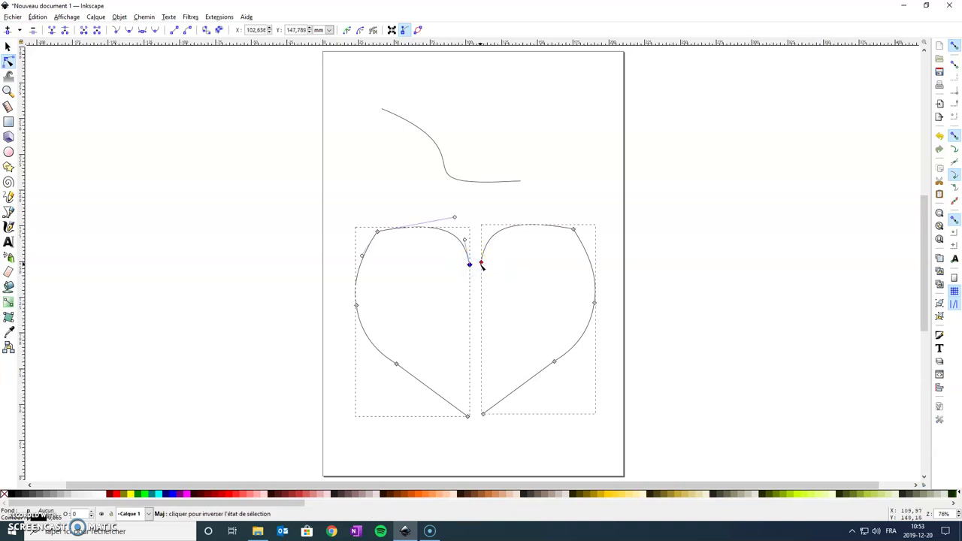
pyautogui.click(470, 265)
pyautogui.keyDown('shift'); pyautogui.click(483, 263); pyautogui.keyUp('shift')
pyautogui.click(474, 263)
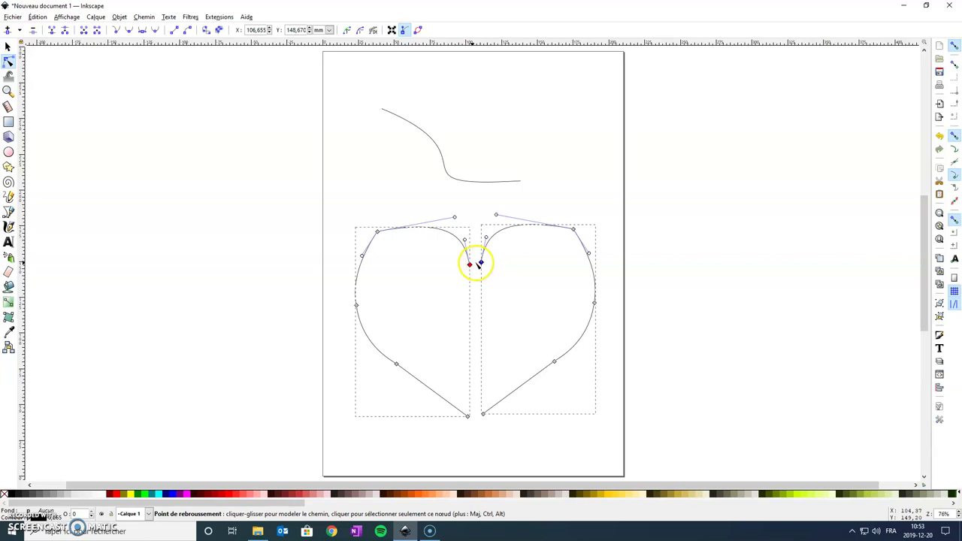
pyautogui.click(472, 264)
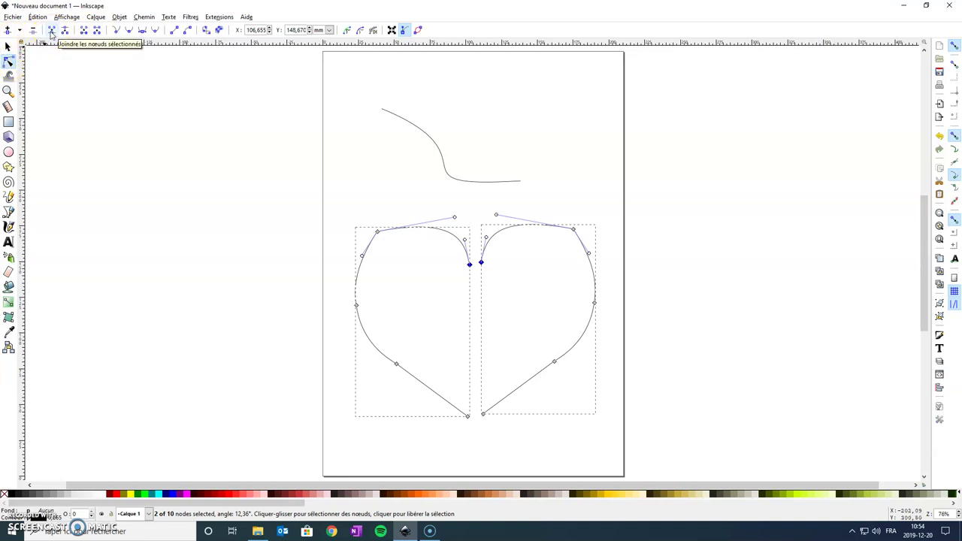
pyautogui.click(51, 31)
# Step: Join the two bottom end nodes into a single point, closing the heart
pyautogui.click(476, 263)
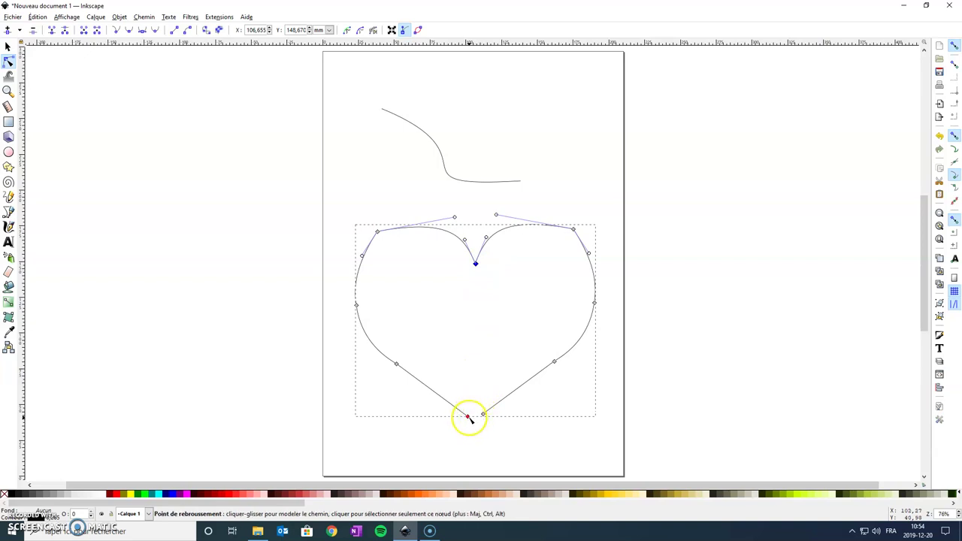
pyautogui.click(467, 416)
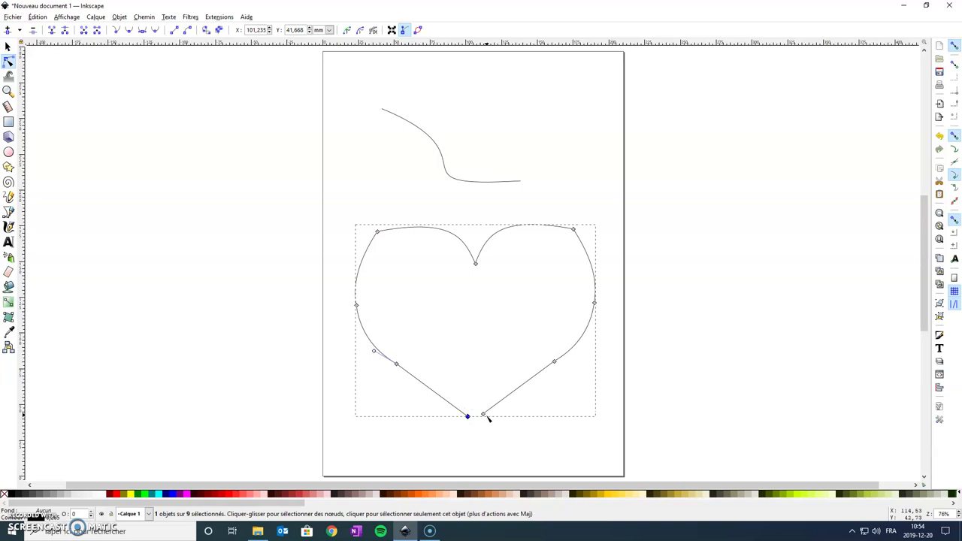
pyautogui.keyDown('shift'); pyautogui.click(483, 415); pyautogui.keyUp('shift')
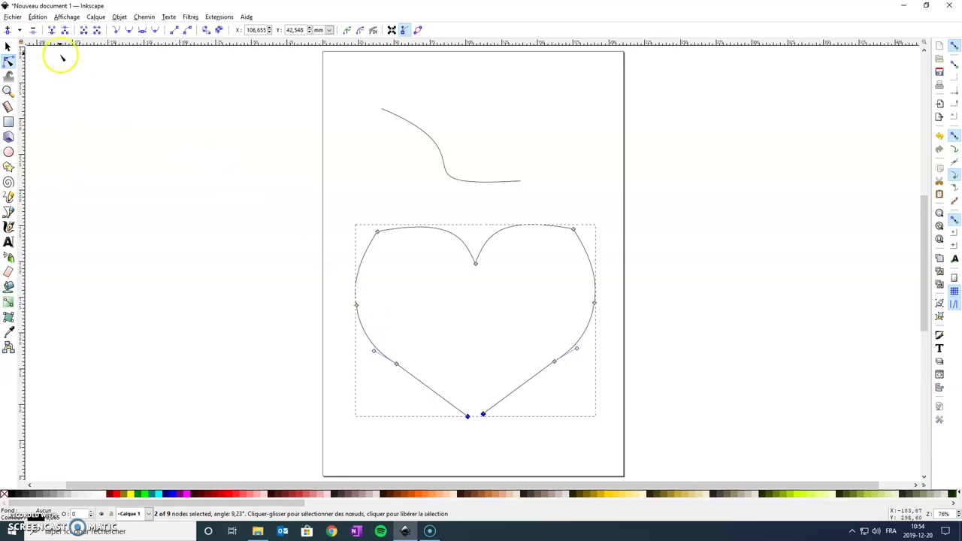
pyautogui.click(51, 30)
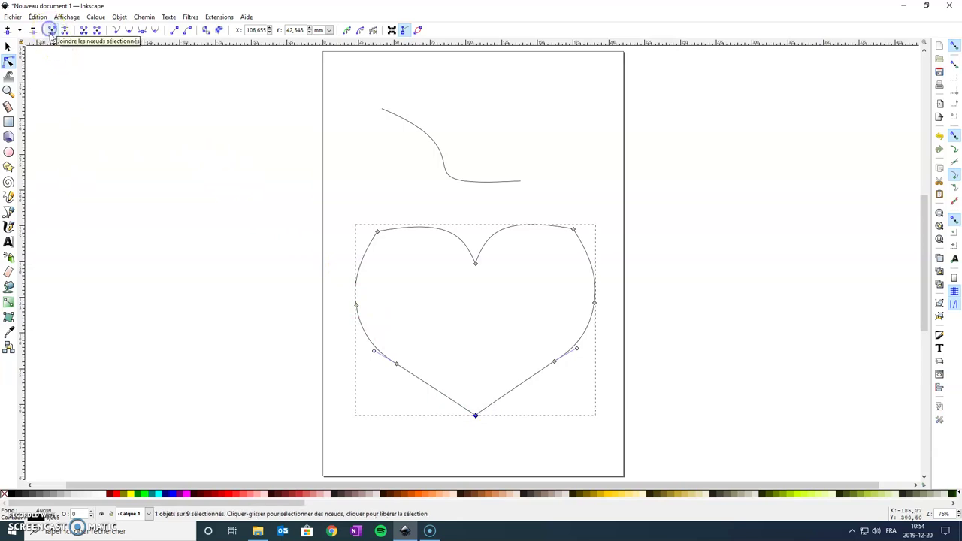
pyautogui.click(379, 189)
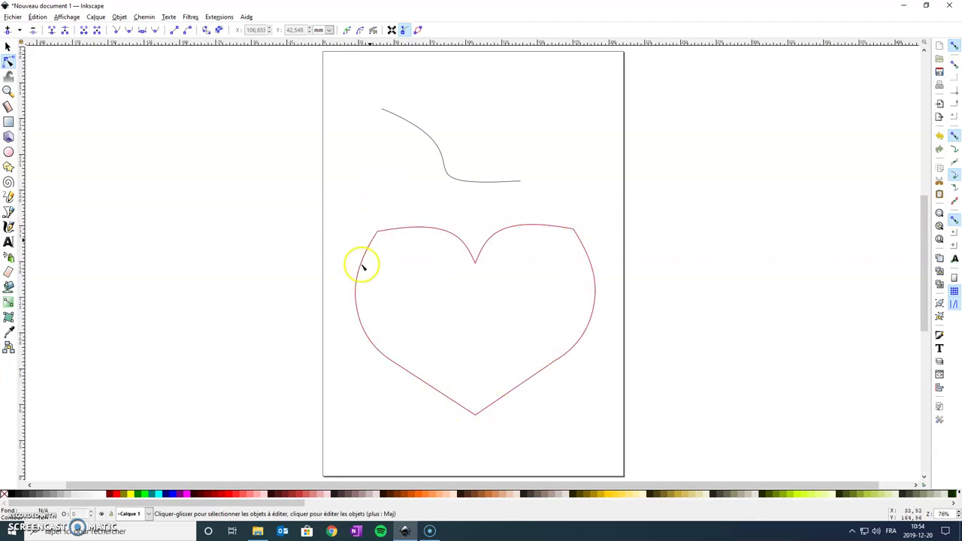